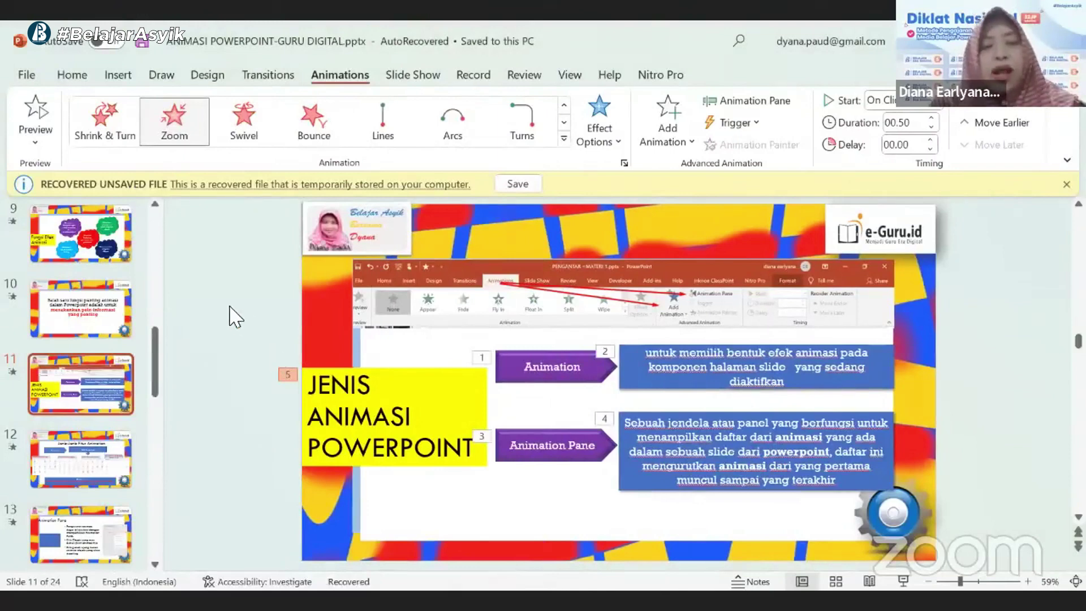
# Step: Add a Float In entrance animation to the JENIS ANIMASI POWERPOINT title on slide 11
pyautogui.click(451, 392)
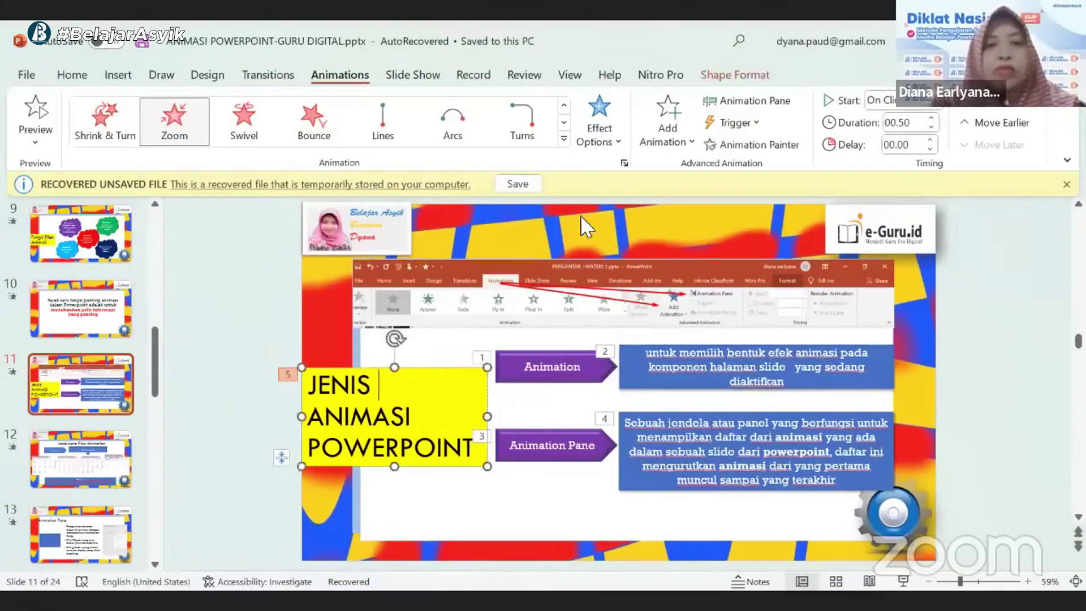
pyautogui.click(667, 142)
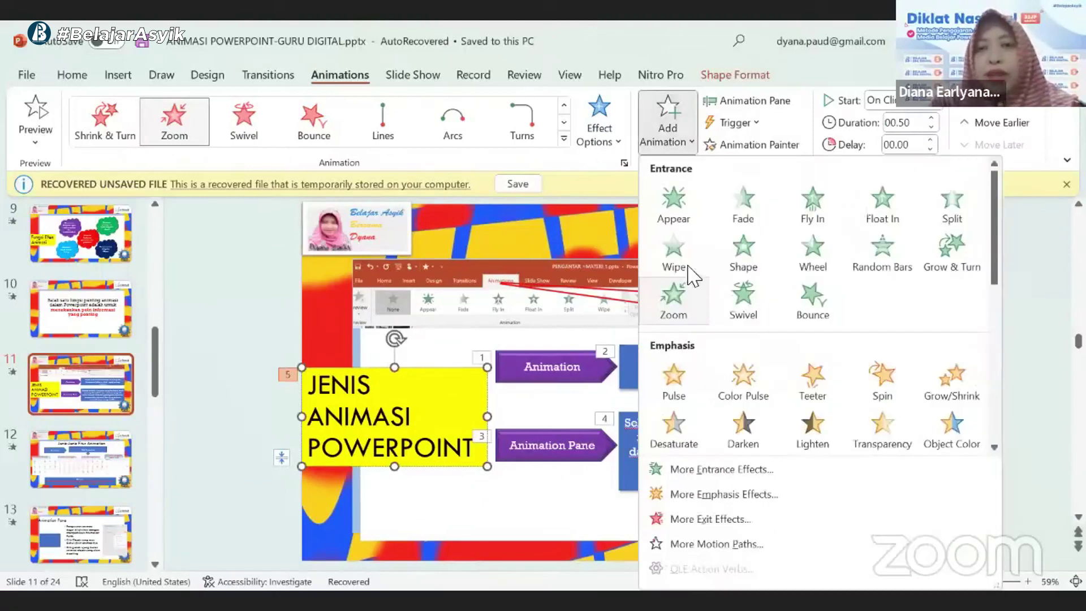
pyautogui.click(890, 219)
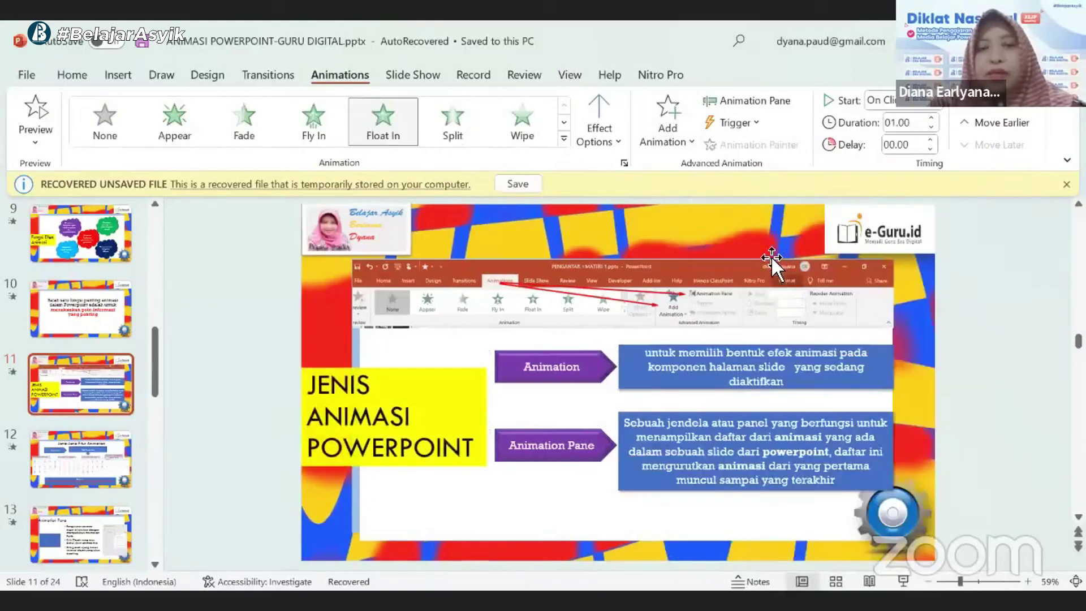
# Step: Undo the Float In animation added to the slide title
pyautogui.click(445, 378)
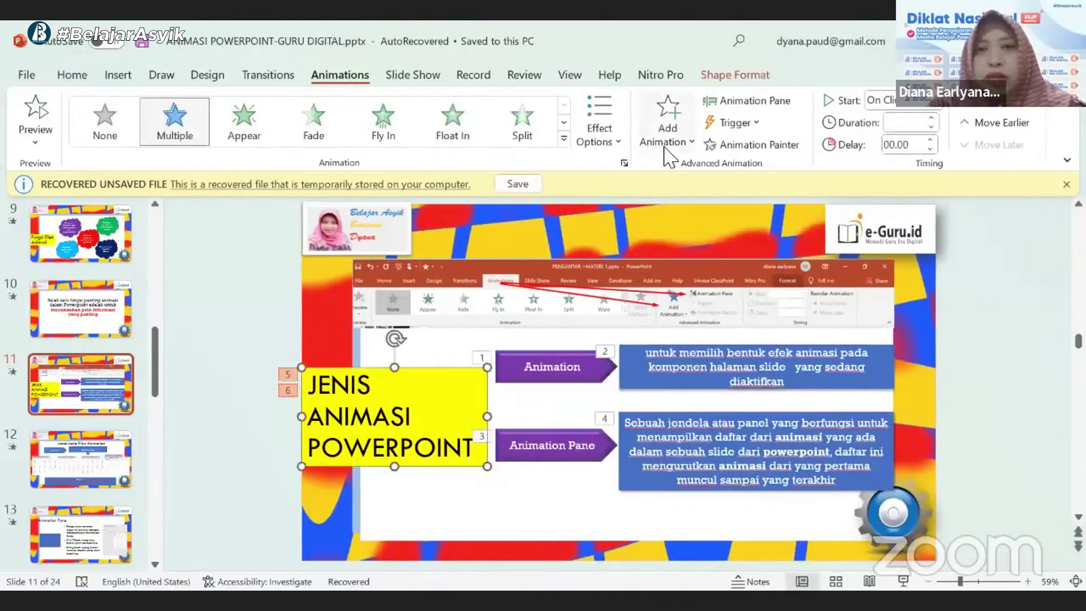
pyautogui.click(79, 76)
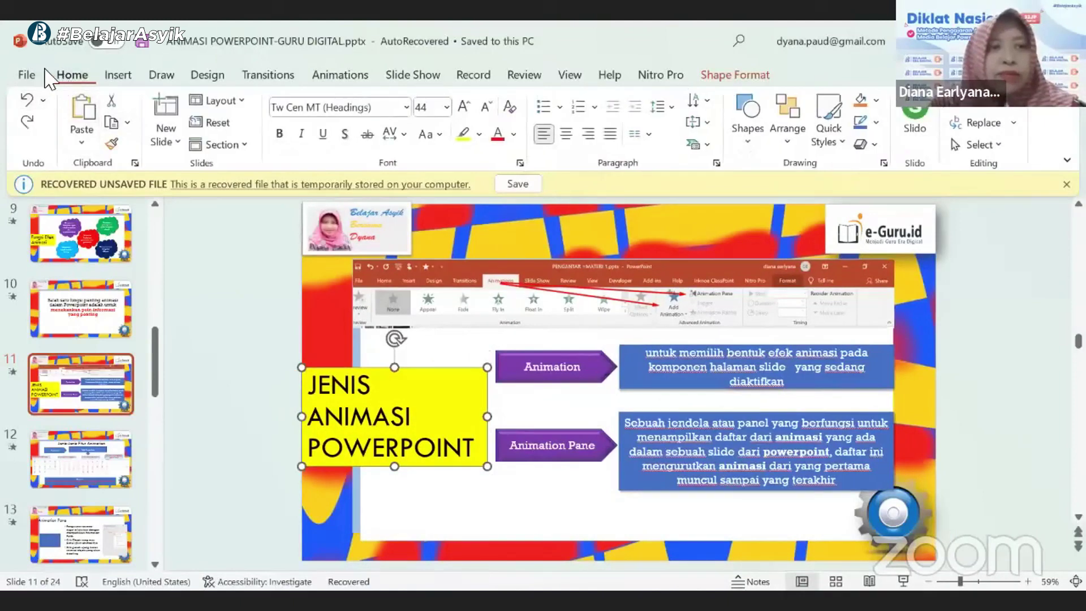
pyautogui.click(340, 76)
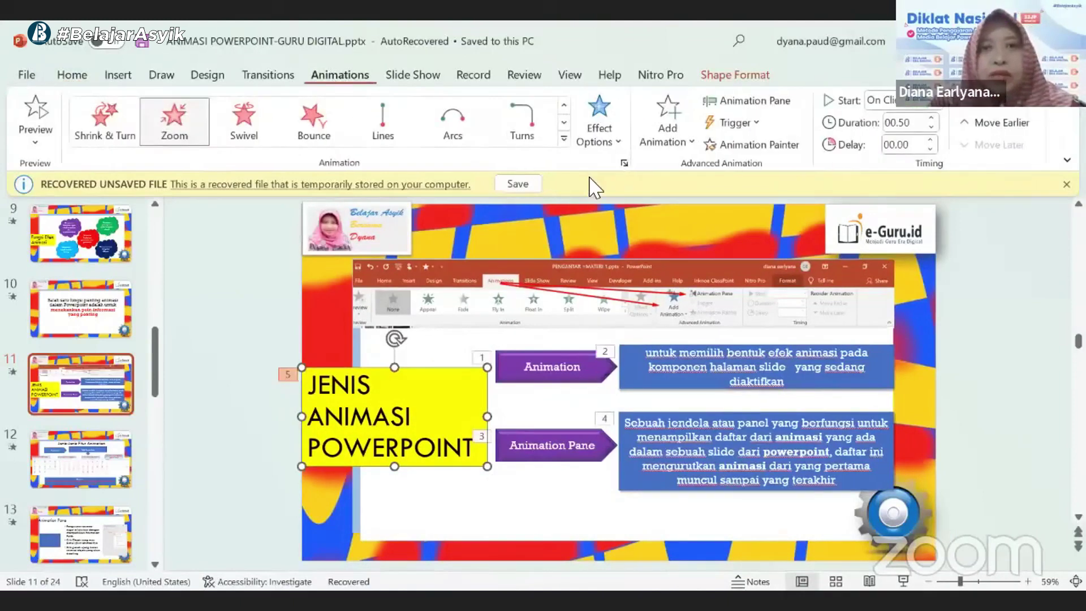
# Step: Add a Spin emphasis animation to the JENIS ANIMASI POWERPOINT title, keeping its existing animation
pyautogui.click(691, 149)
pyautogui.scroll(-5, 746, 422)
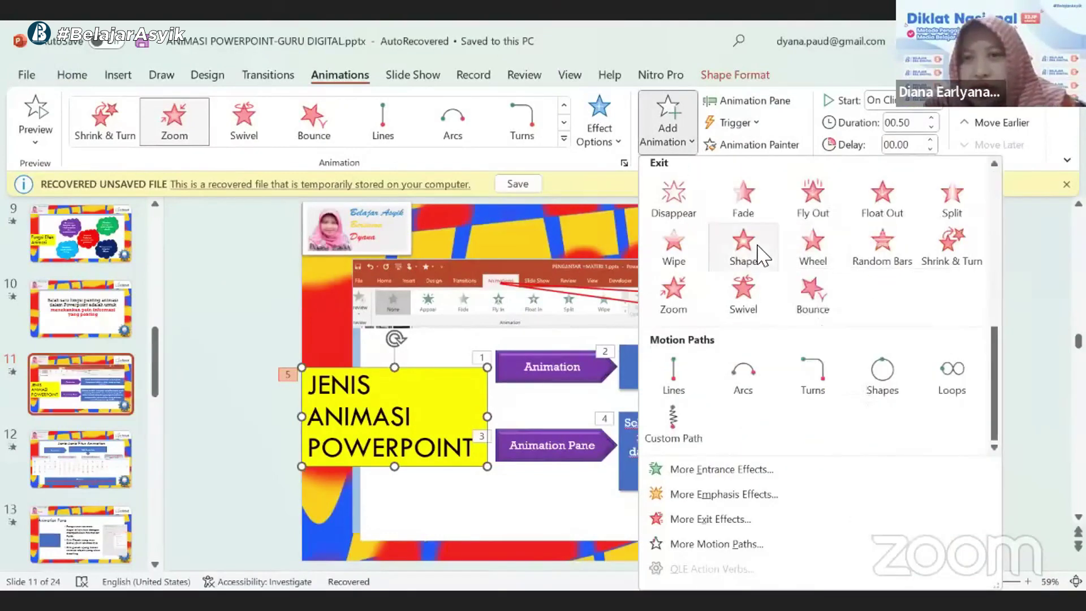
pyautogui.scroll(2, 820, 272)
pyautogui.scroll(-2, 859, 323)
pyautogui.scroll(3, 782, 266)
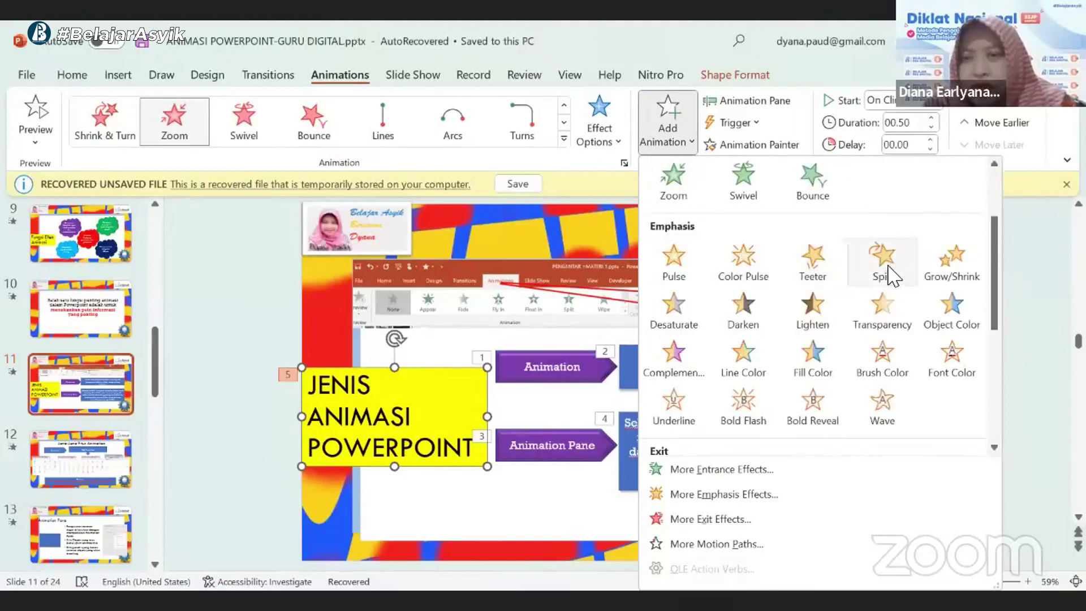
pyautogui.click(882, 271)
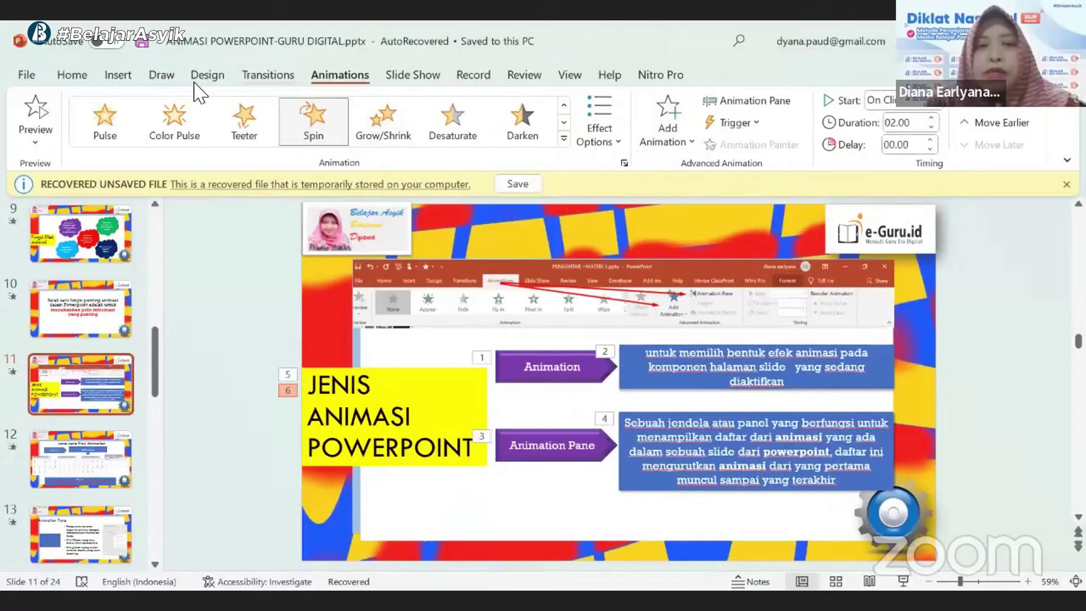
# Step: Show the slide's animation list and examine the sound and after-animation choices in the title's Spin effect options, leaving them unchanged
pyautogui.click(750, 102)
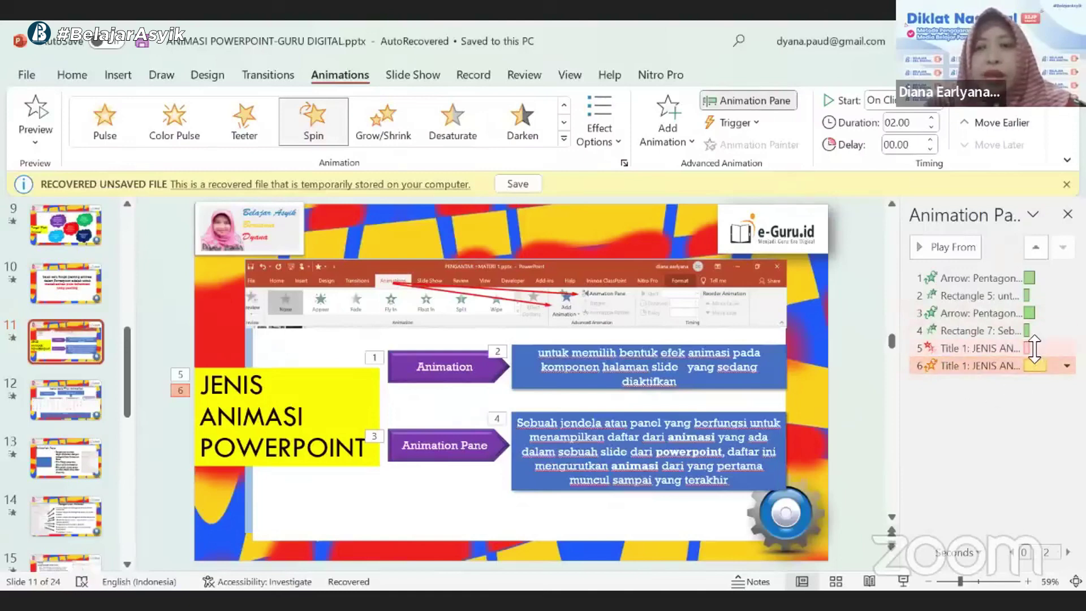
pyautogui.click(1066, 365)
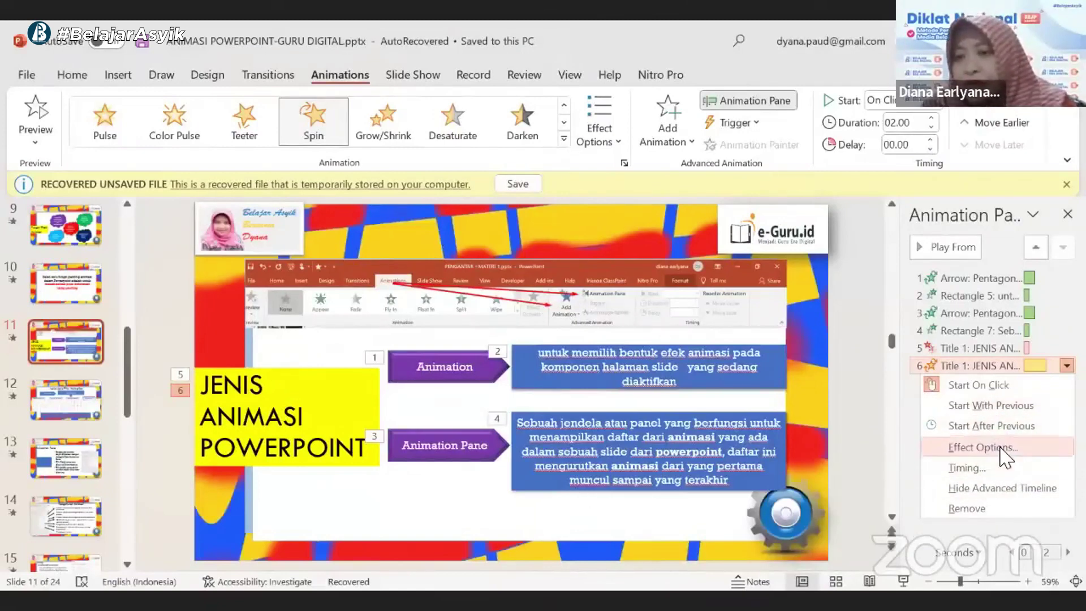
pyautogui.click(1005, 449)
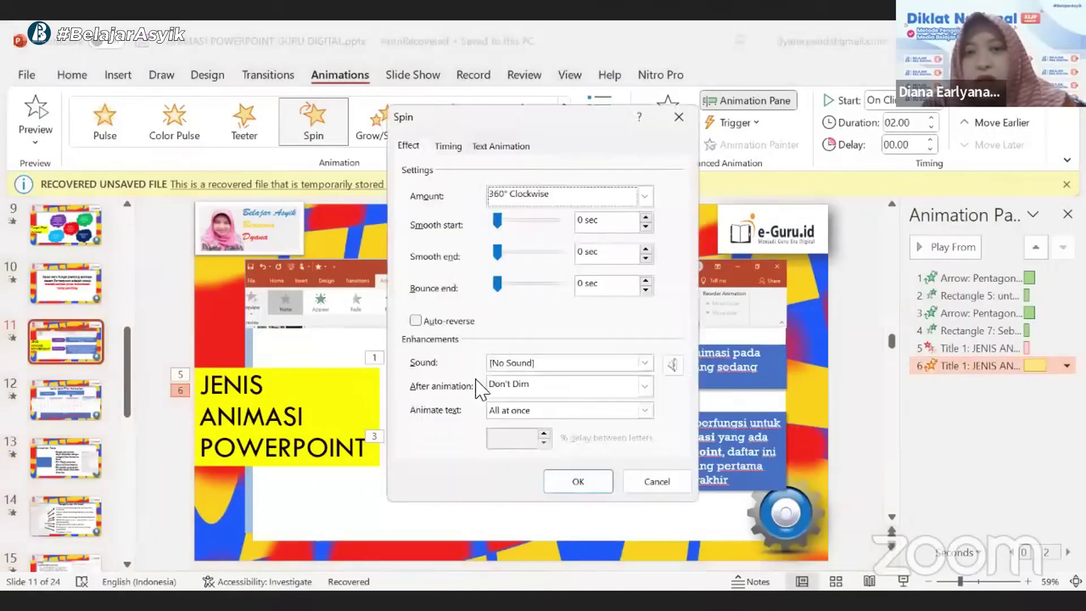
pyautogui.click(492, 367)
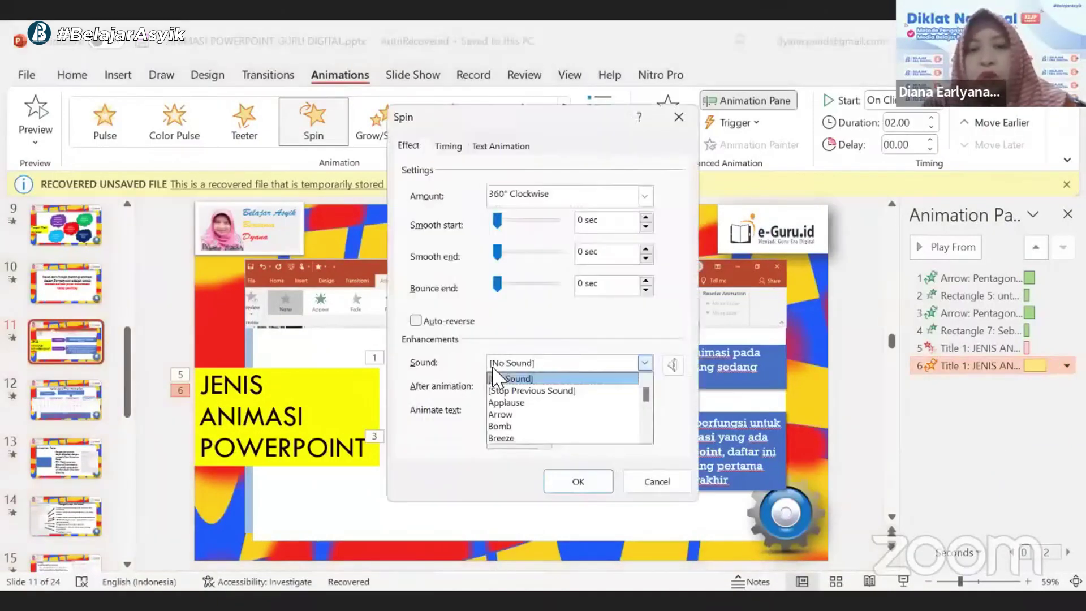
pyautogui.click(492, 370)
pyautogui.click(495, 367)
pyautogui.click(496, 370)
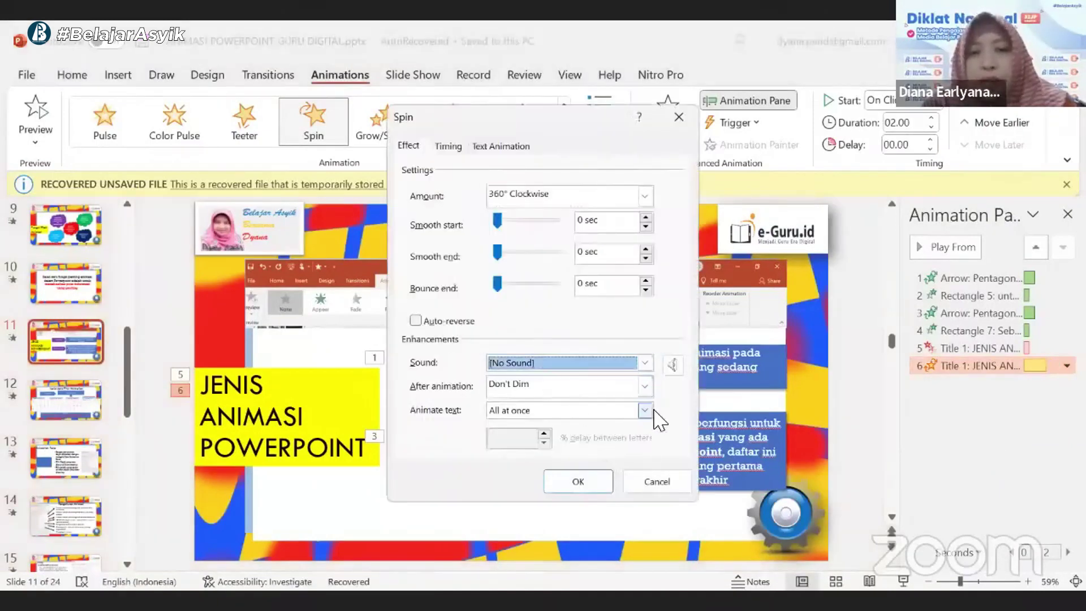
pyautogui.click(644, 387)
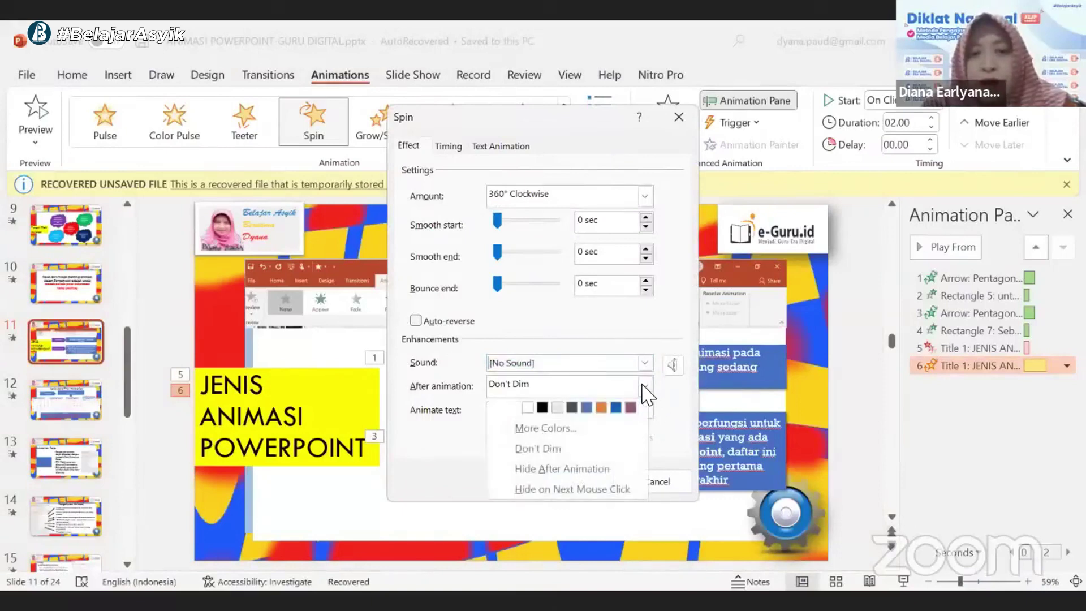
pyautogui.click(643, 387)
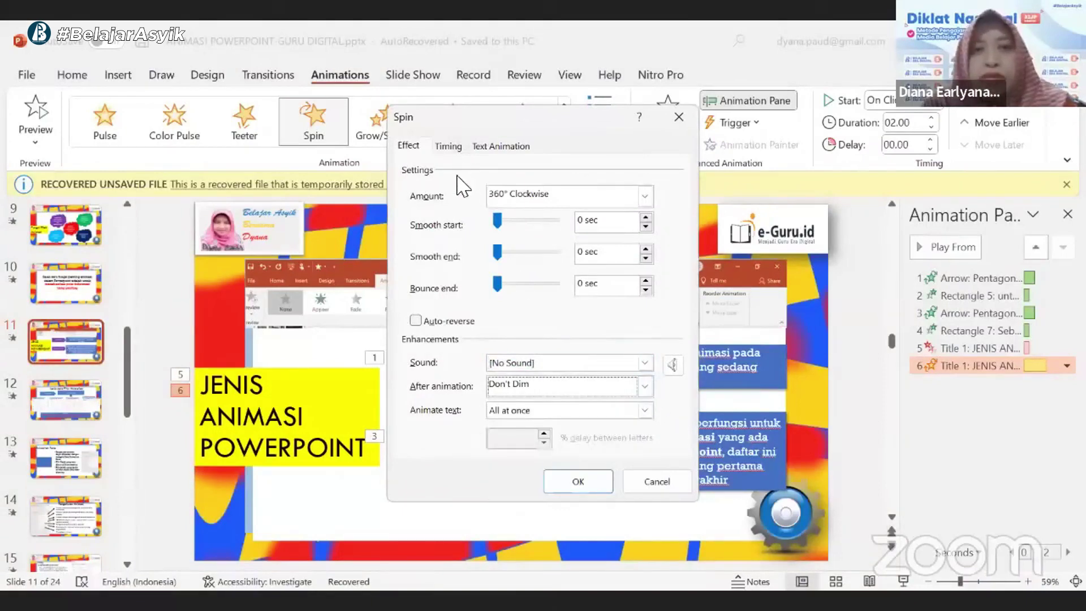
pyautogui.click(657, 483)
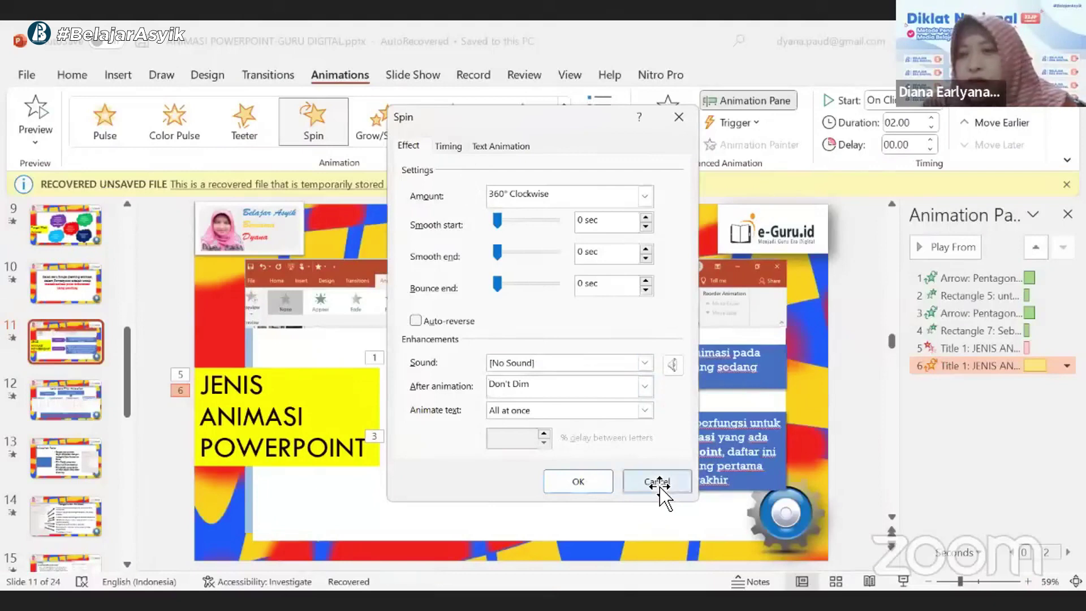
# Step: Open the timing settings of the title's Spin animation and examine its trigger and start choices
pyautogui.click(1066, 365)
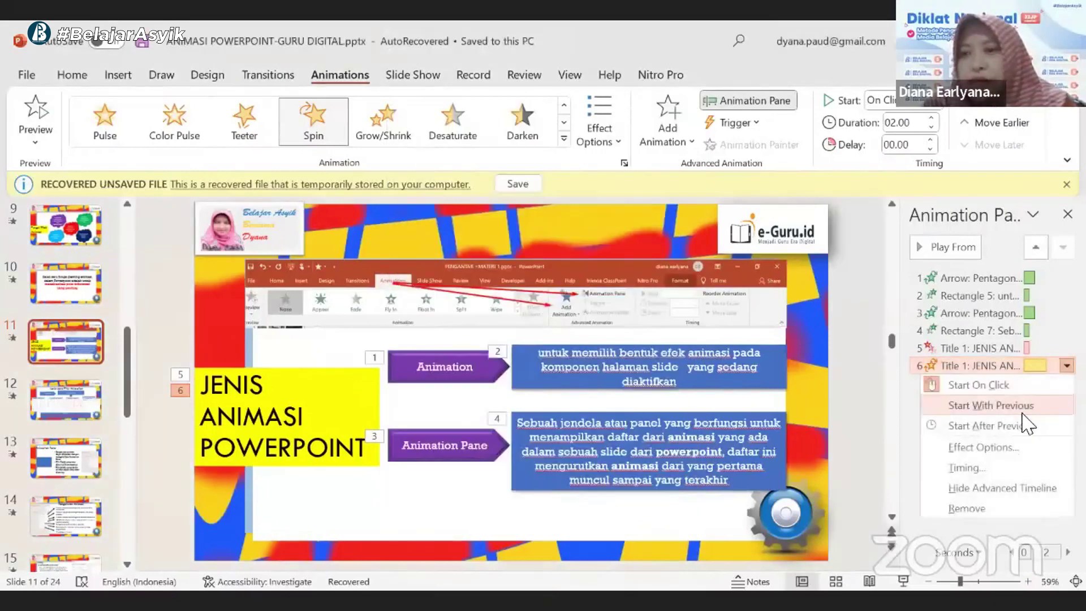
pyautogui.click(1013, 462)
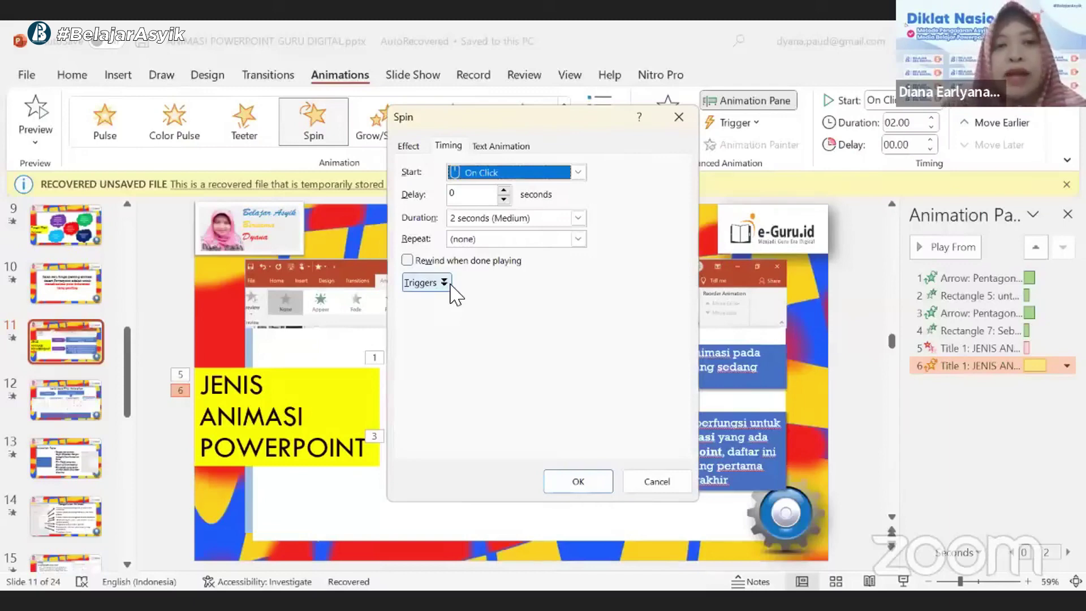
pyautogui.click(441, 284)
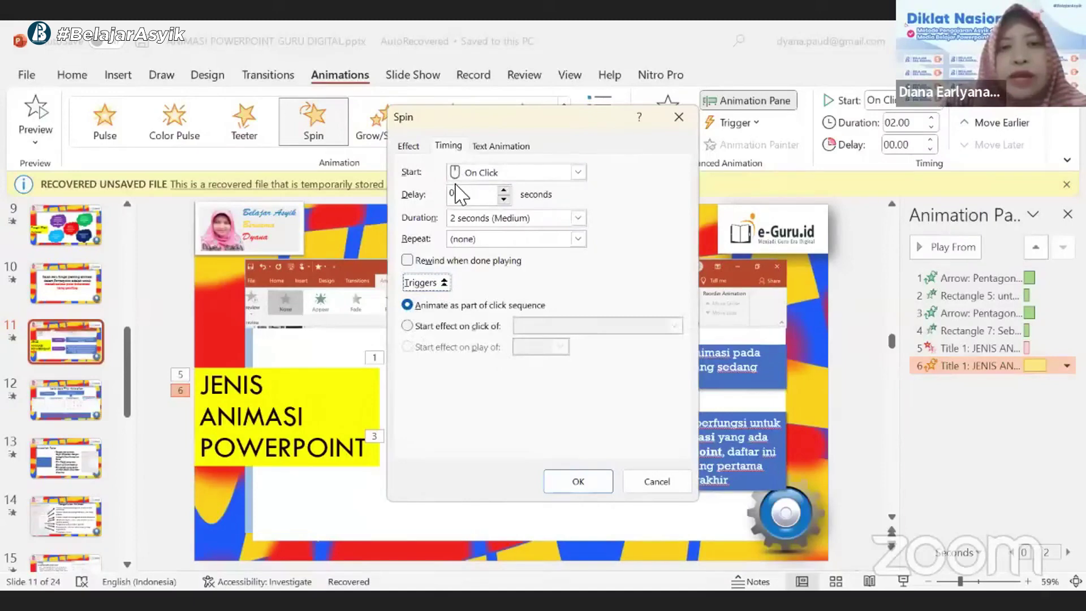
pyautogui.click(577, 172)
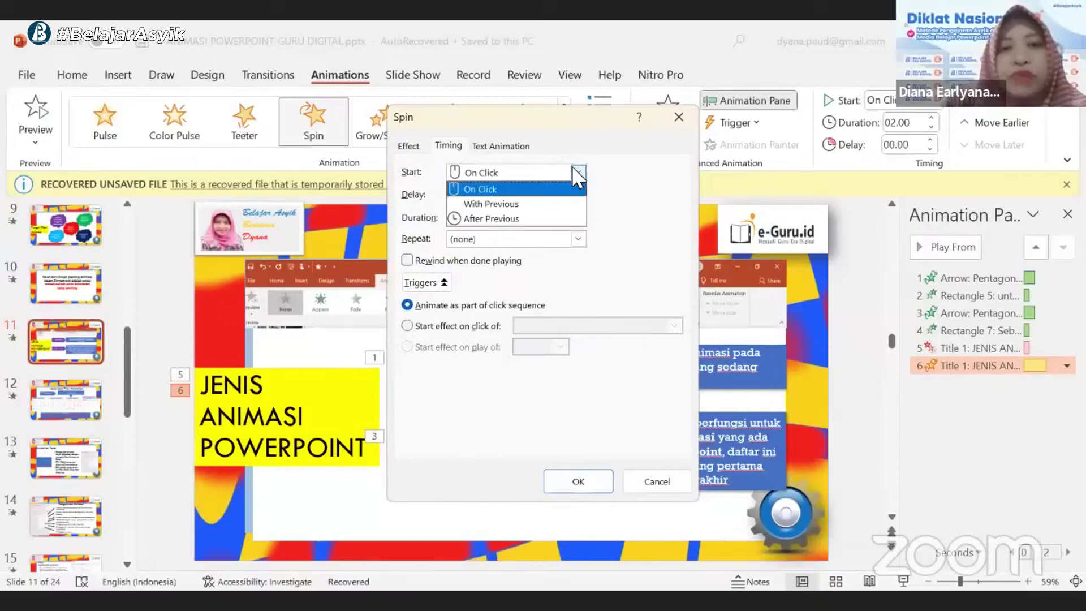
pyautogui.click(574, 188)
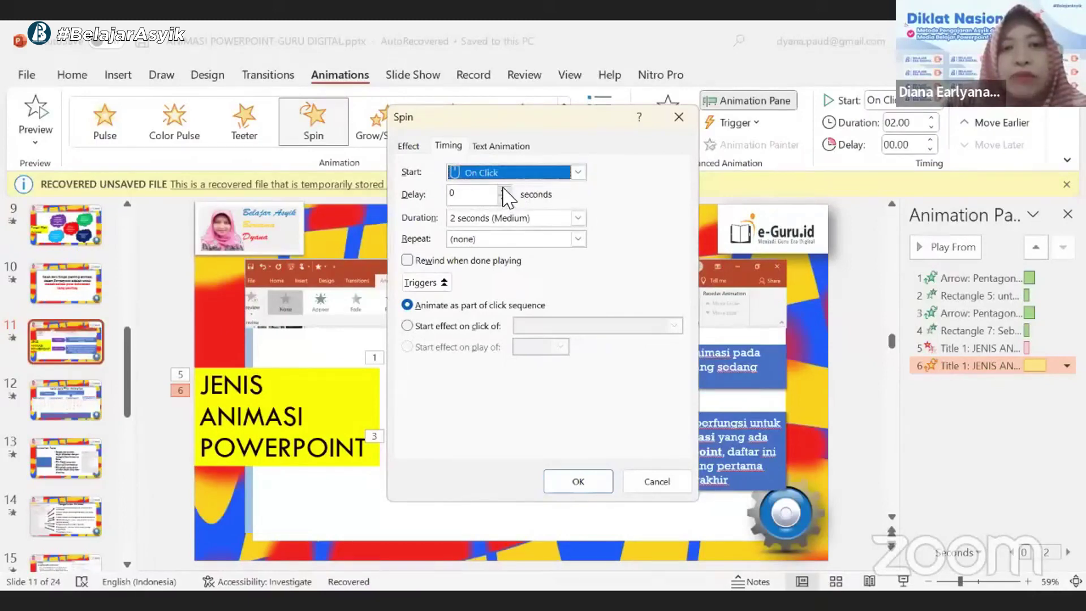
# Step: Examine the delay, duration and repeat settings of the Spin animation, keeping the delay at 0 seconds
pyautogui.click(503, 190)
pyautogui.click(503, 190)
pyautogui.click(503, 190)
pyautogui.click(503, 190)
pyautogui.click(503, 199)
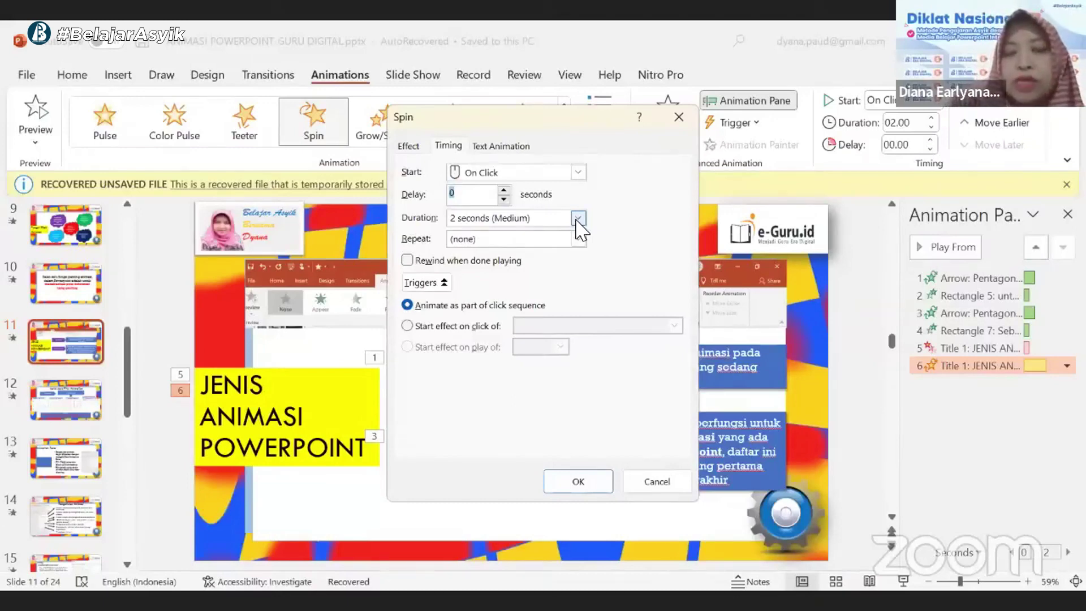
pyautogui.click(578, 220)
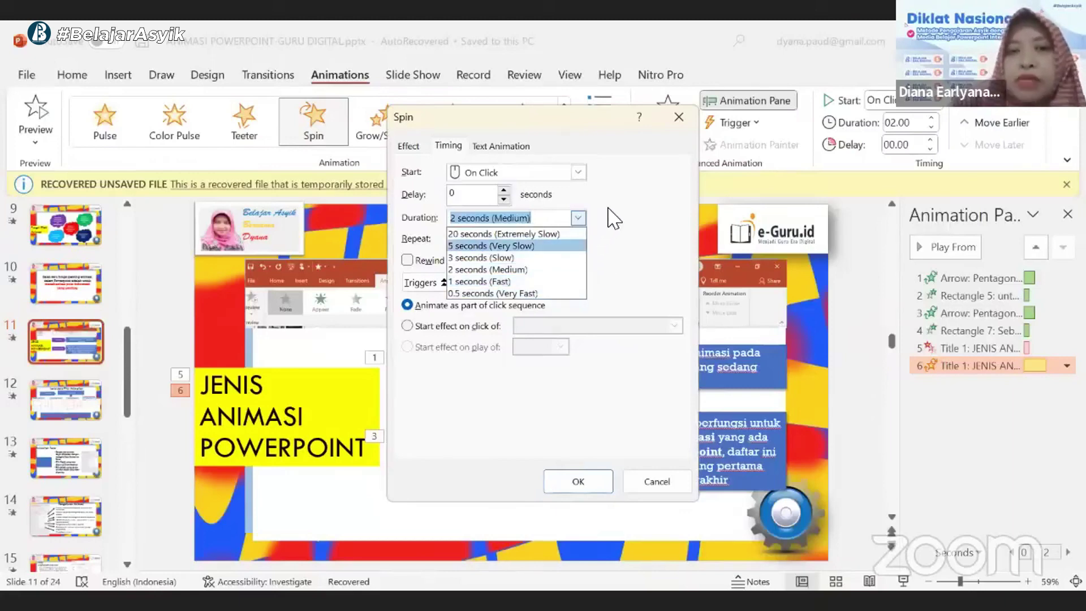
pyautogui.click(613, 218)
pyautogui.click(578, 241)
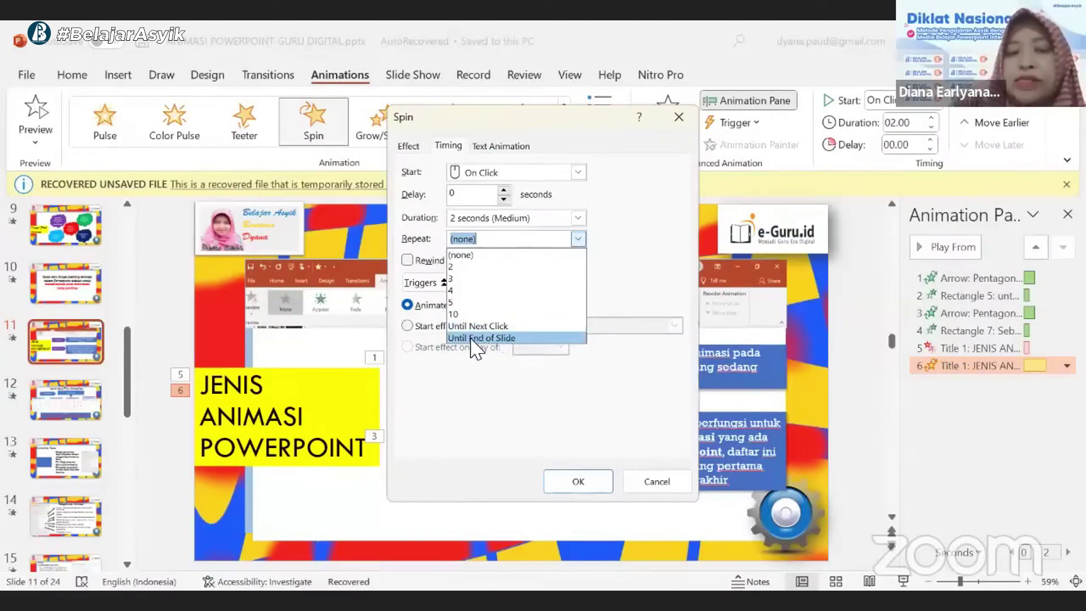
pyautogui.click(577, 239)
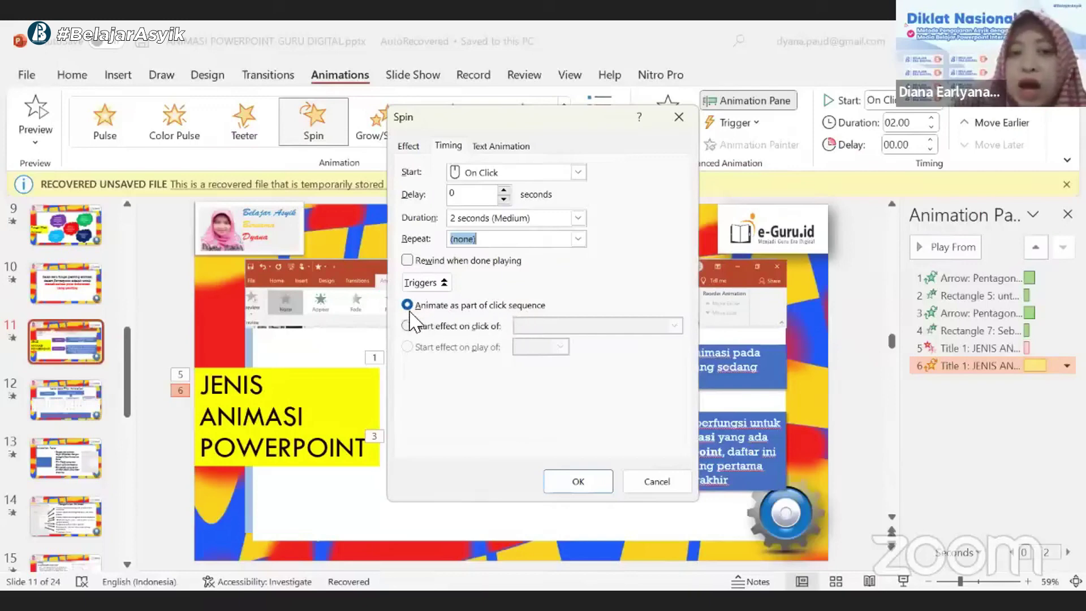
# Step: Try triggering the Spin effect on click of Title 1: JENIS ANIMASI POWERPOINT, review the other trigger objects, and discard the timing changes
pyautogui.click(406, 326)
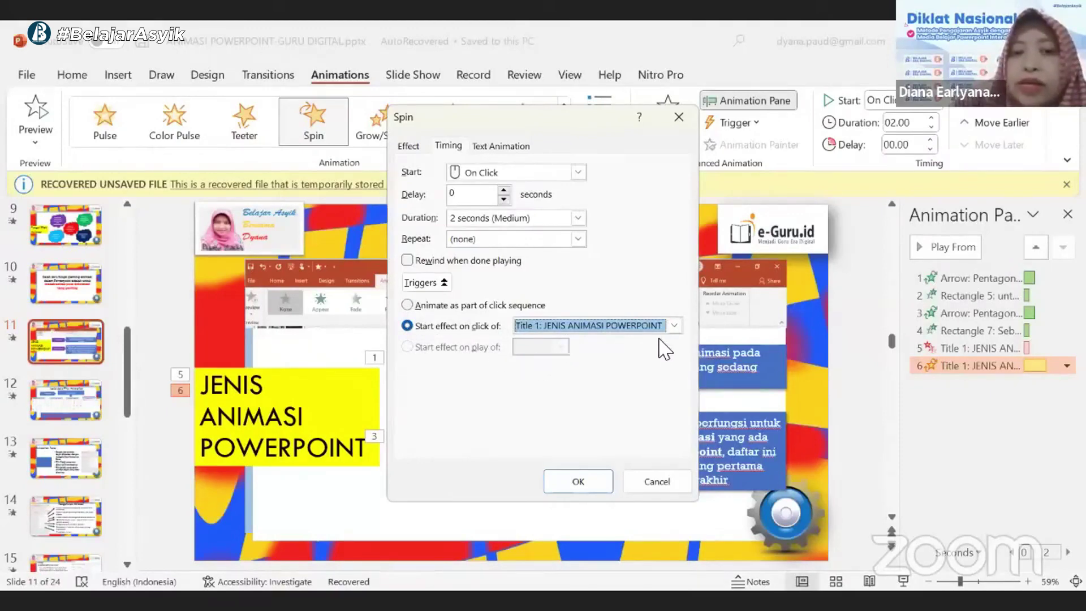
pyautogui.click(673, 326)
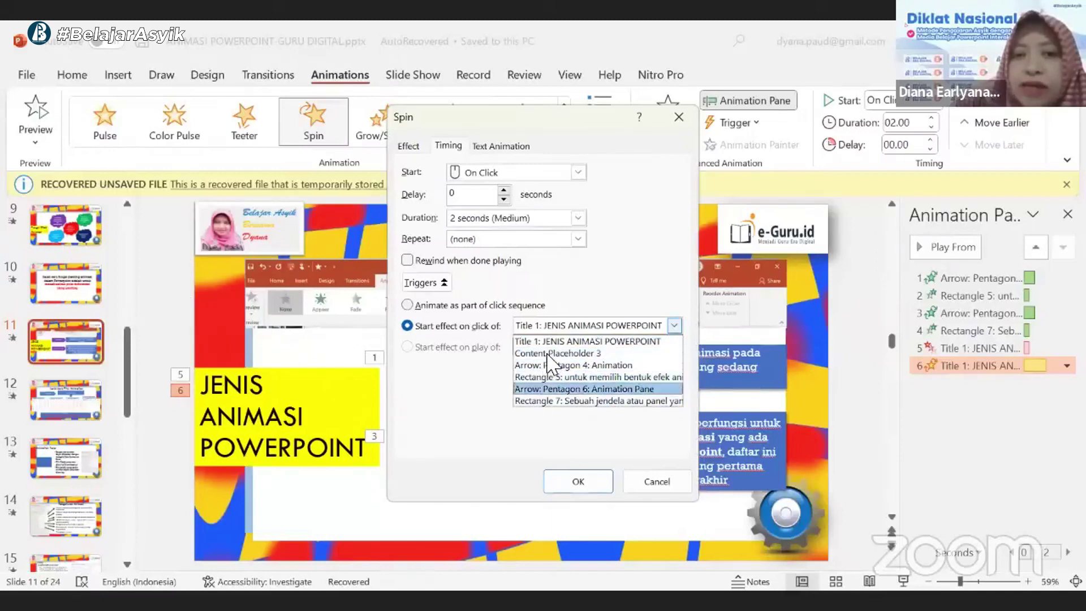
pyautogui.click(654, 483)
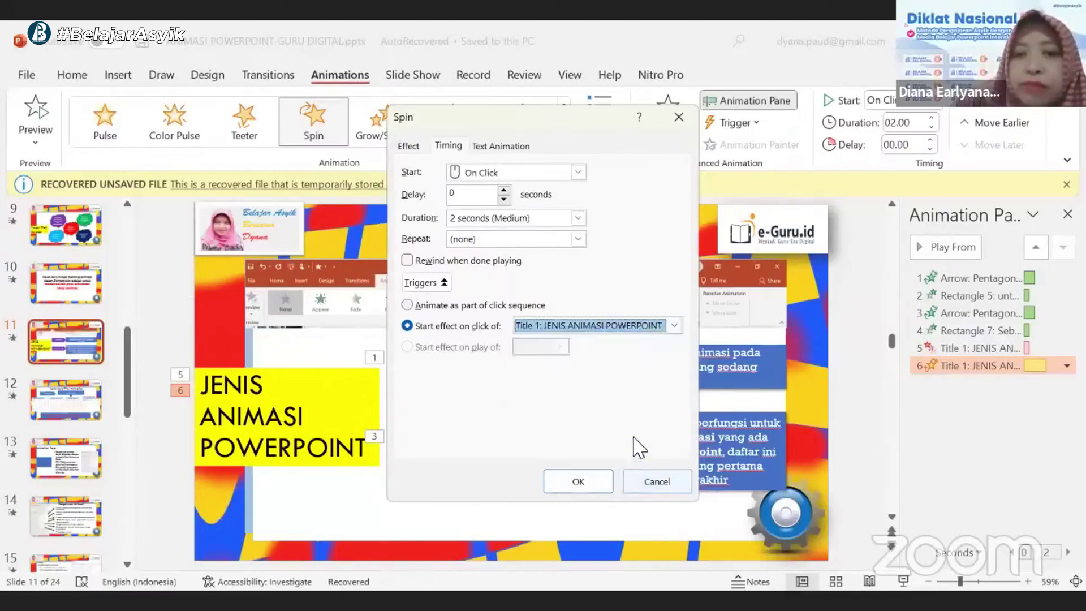
pyautogui.click(655, 484)
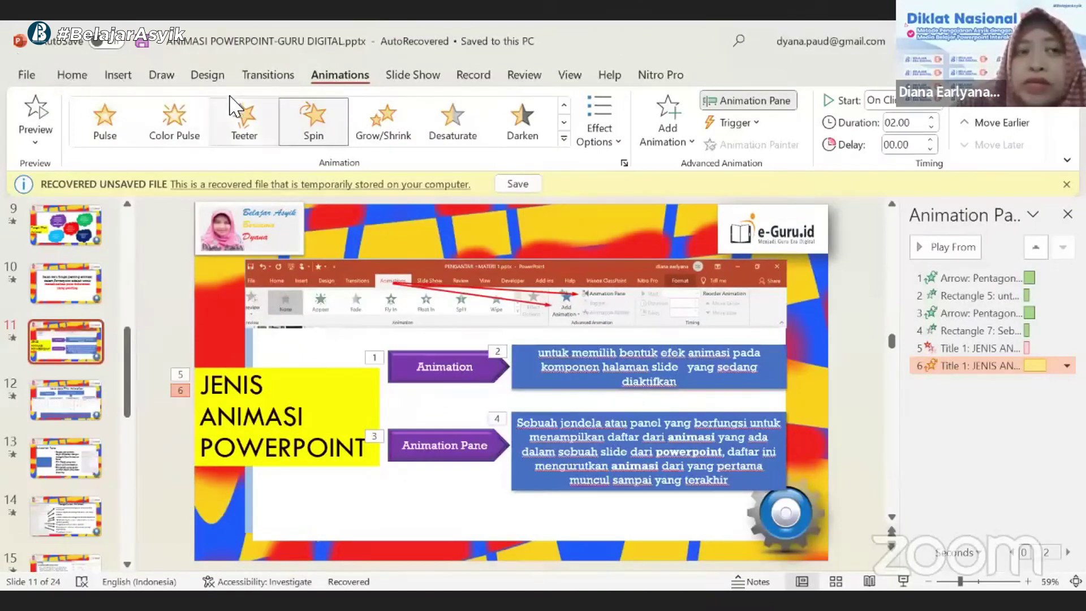
pyautogui.click(162, 77)
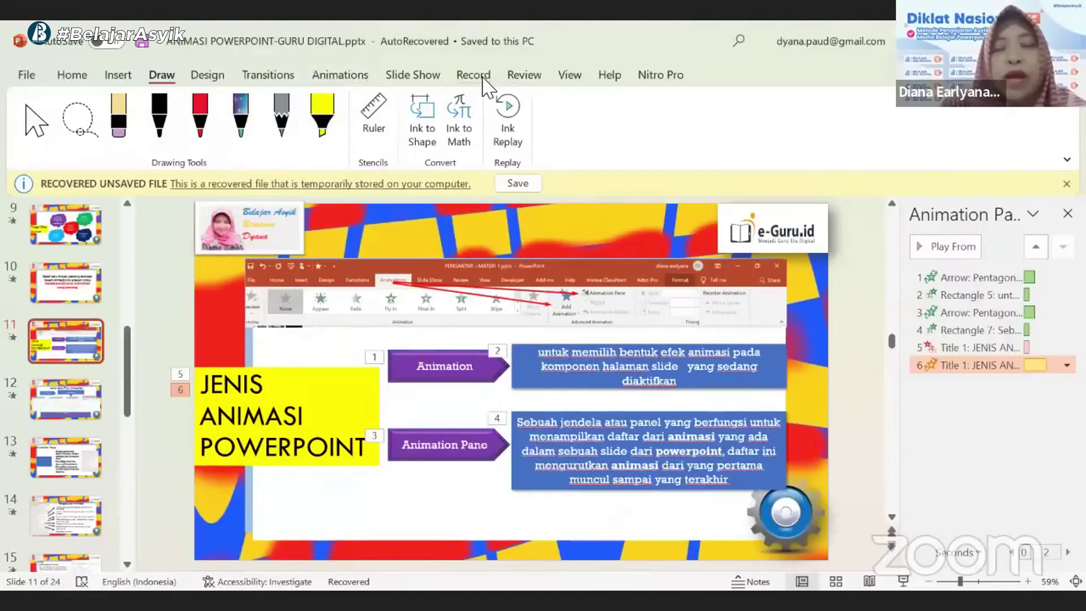
pyautogui.click(478, 80)
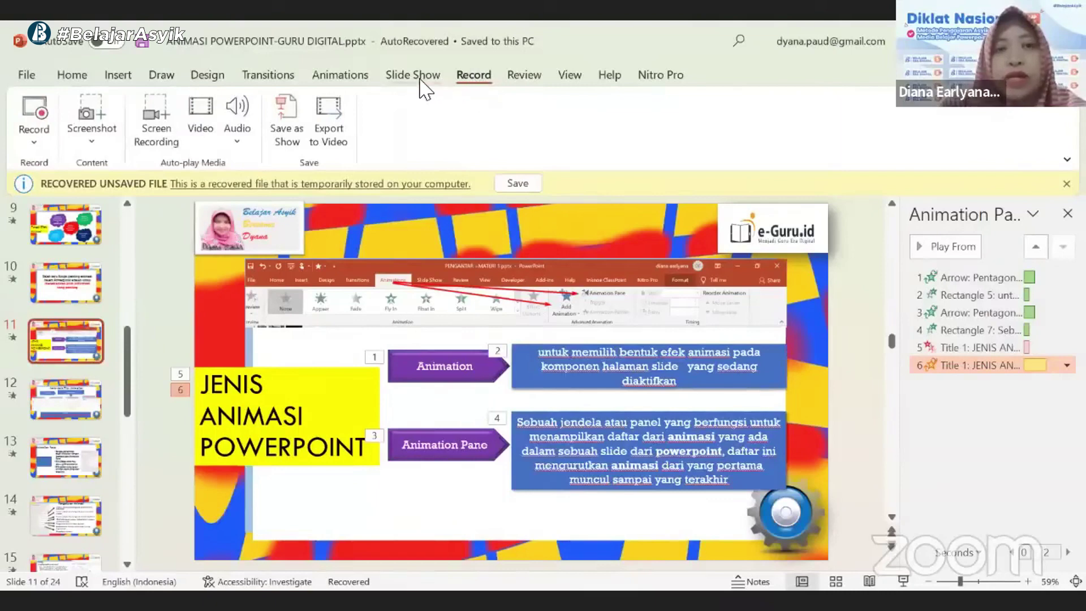
pyautogui.click(420, 78)
pyautogui.click(361, 79)
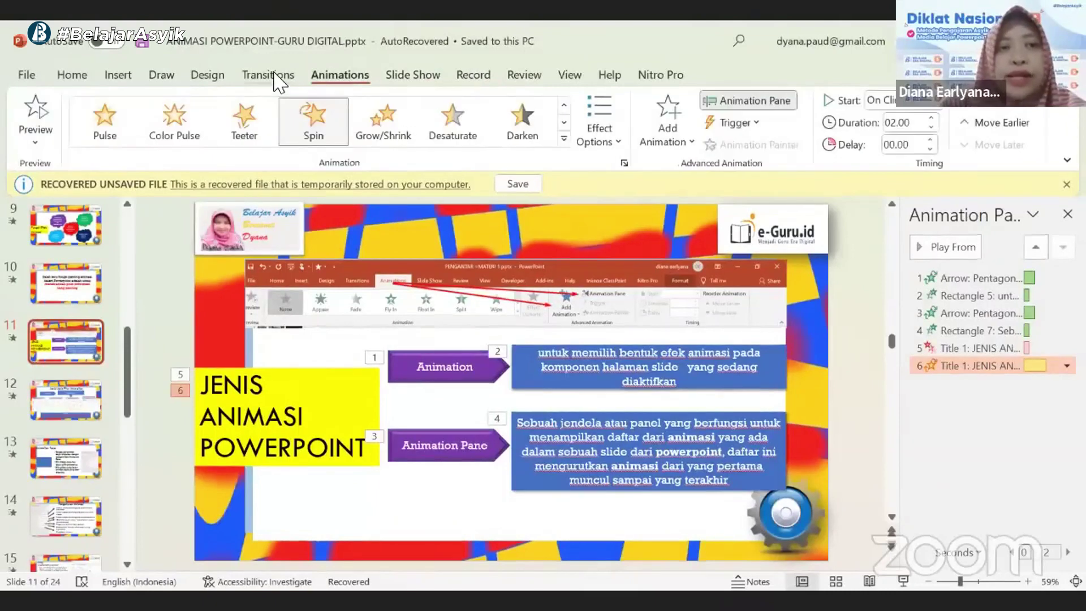
pyautogui.click(565, 79)
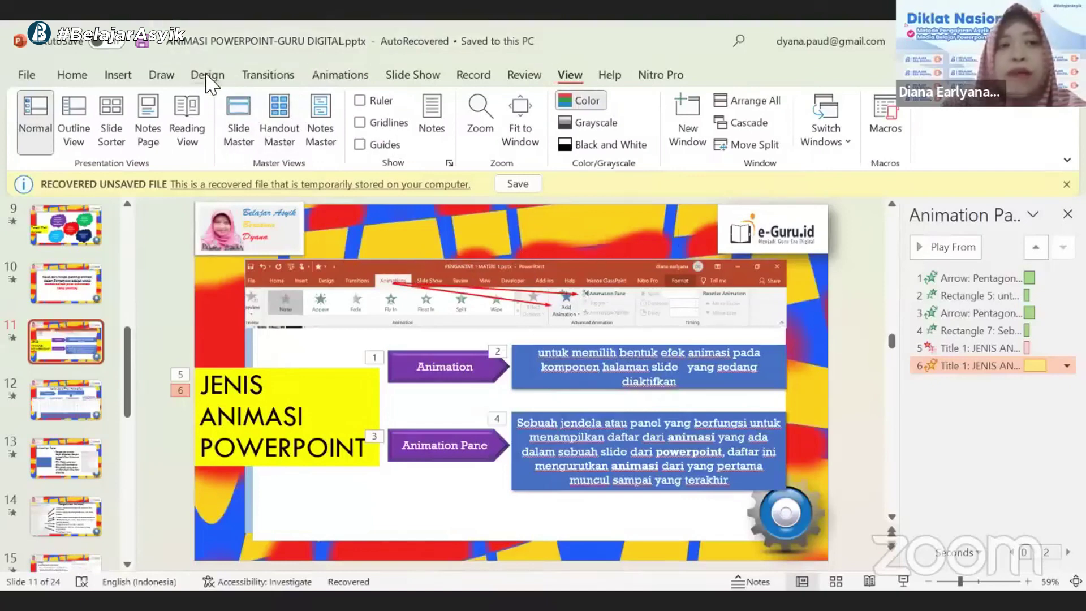
pyautogui.click(207, 78)
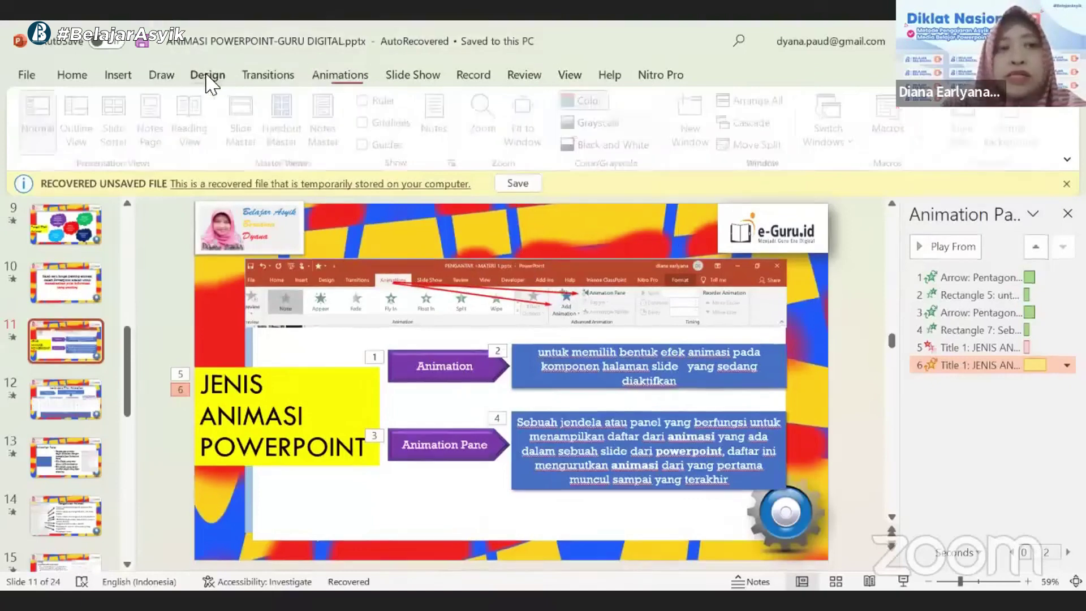
pyautogui.click(164, 78)
pyautogui.click(119, 77)
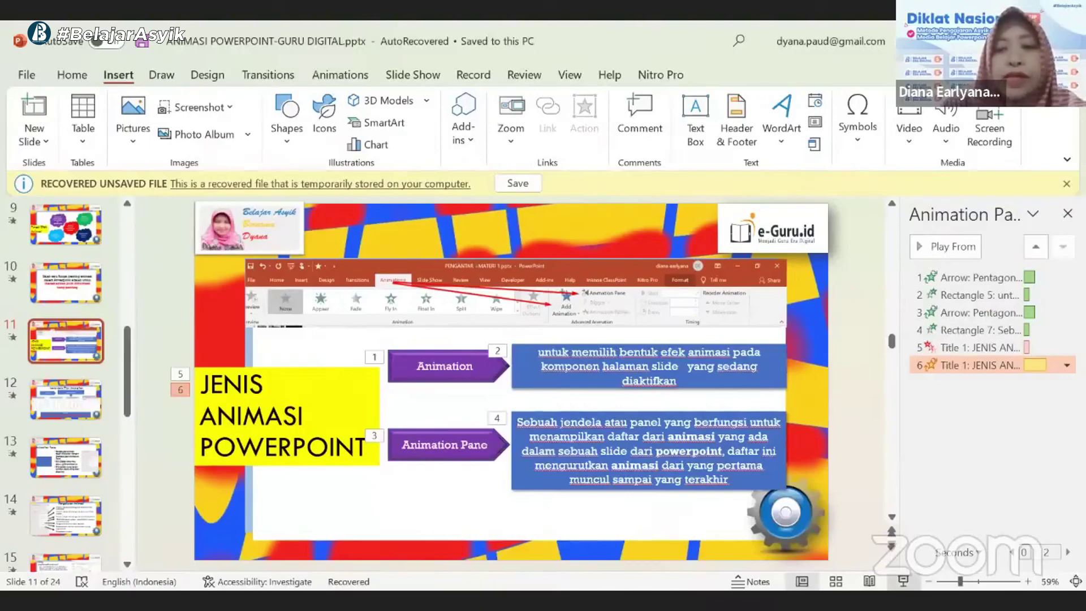
# Step: Start the slide show from slide 11 and go to the Jenis Fitur Animation slide
pyautogui.click(903, 581)
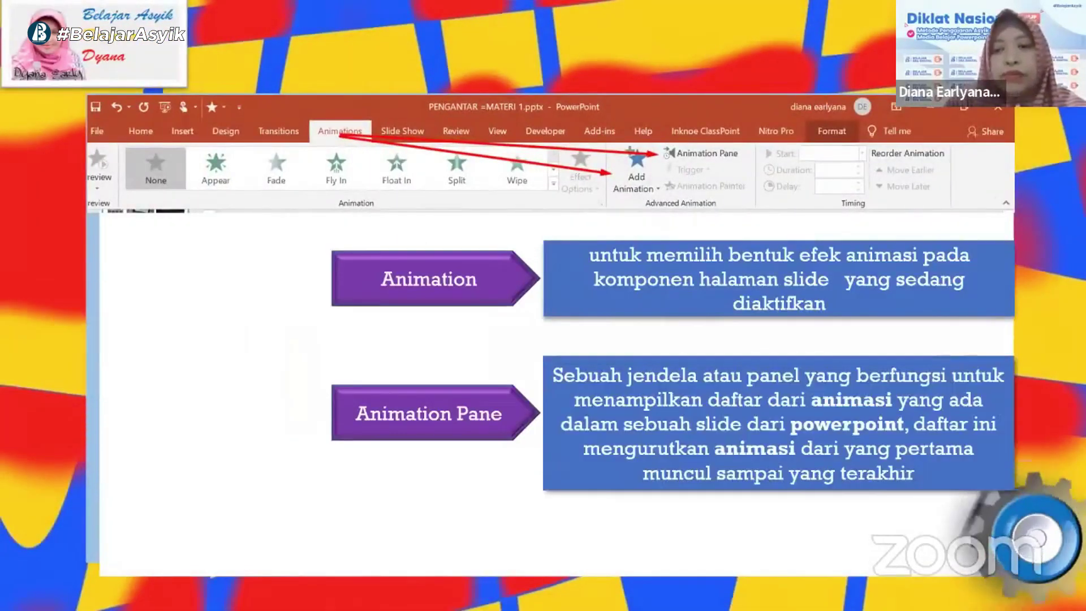
pyautogui.press('Left')
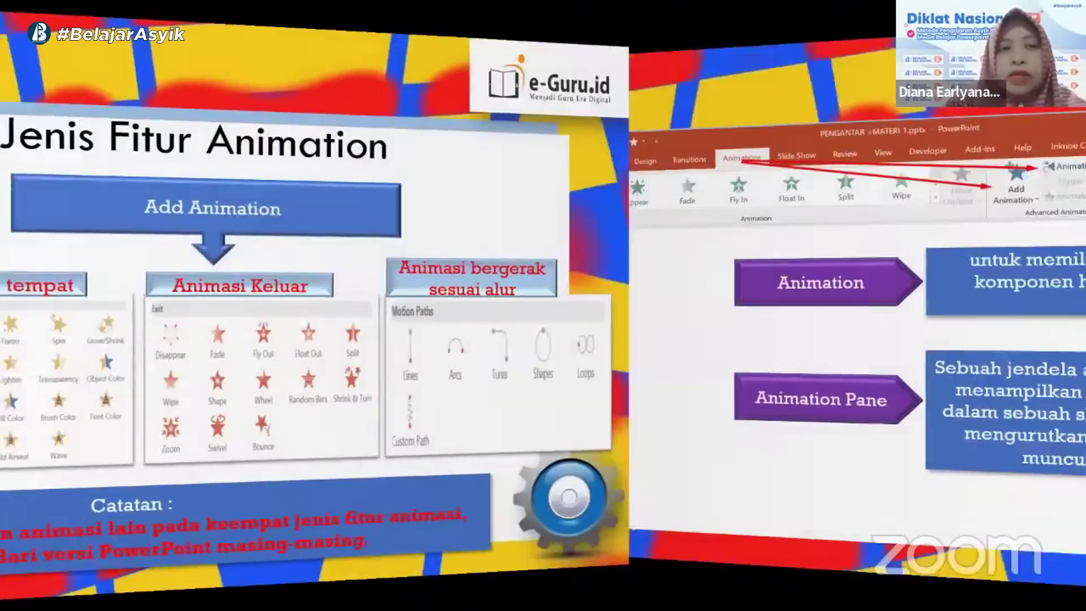